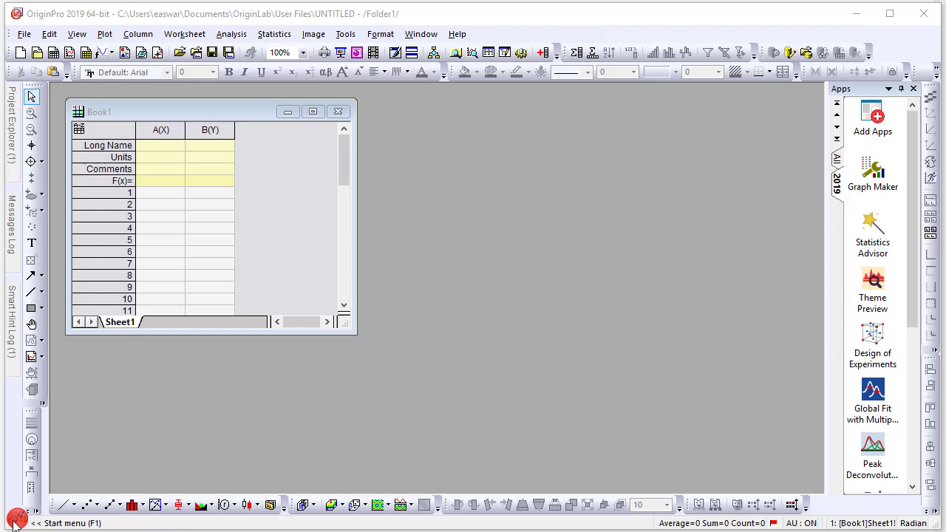
Open the App Center from the Start menu, then close it.
{"action": "left_click", "coordinate": [16, 521]}
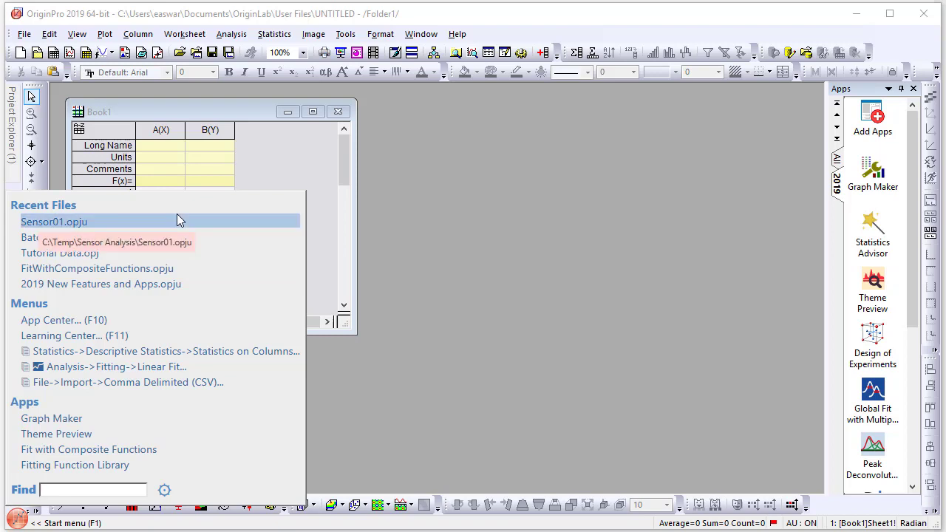
{"action": "left_click", "coordinate": [53, 322]}
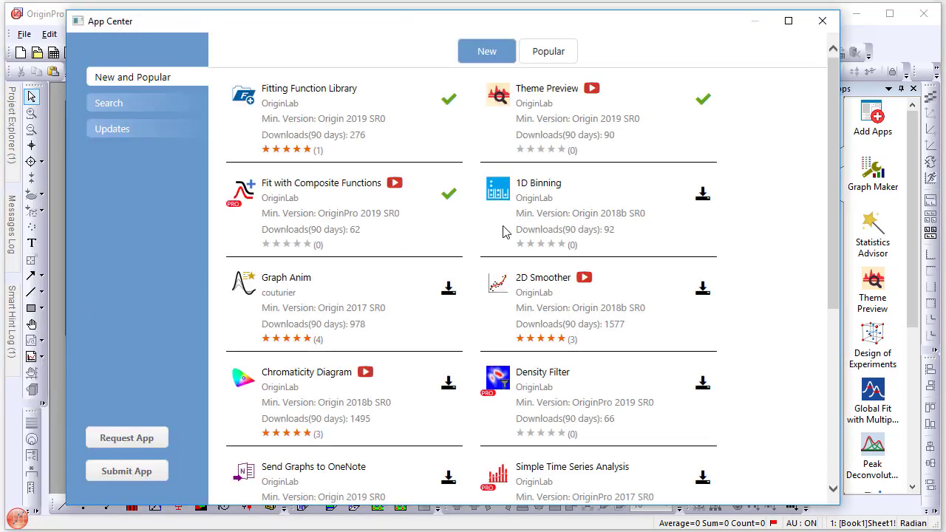
{"action": "left_click", "coordinate": [822, 21]}
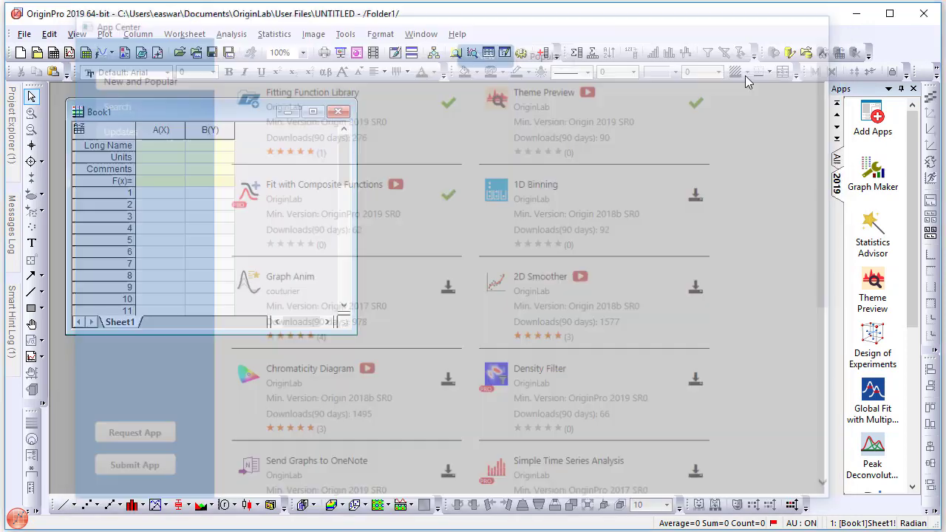
Tour the Learning Center's Analysis Samples and Learning Resources, then close it and reopen the Start menu.
{"action": "left_click", "coordinate": [16, 519]}
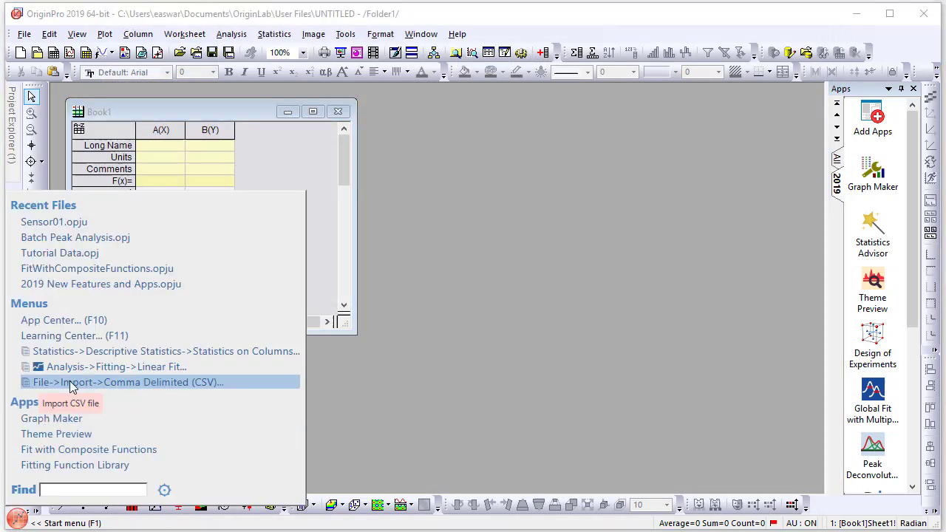
{"action": "left_click", "coordinate": [84, 340]}
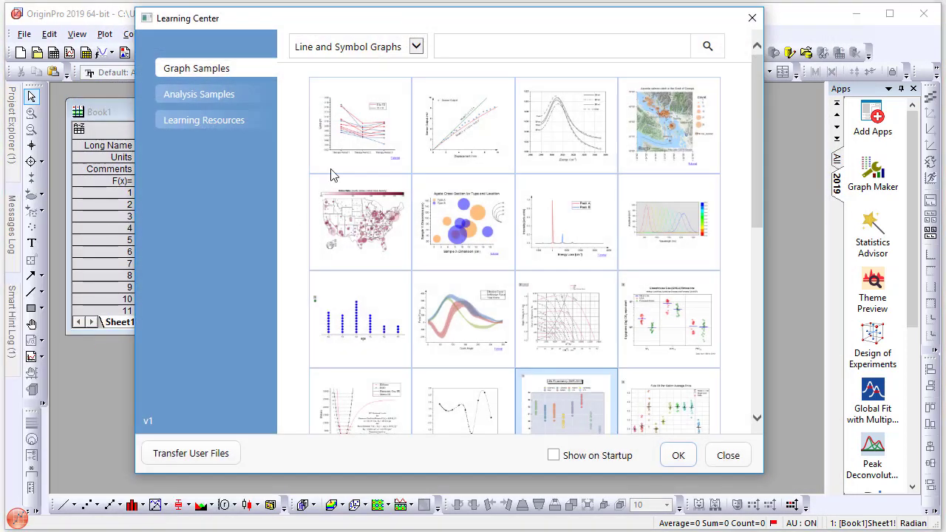
{"action": "left_click", "coordinate": [210, 101]}
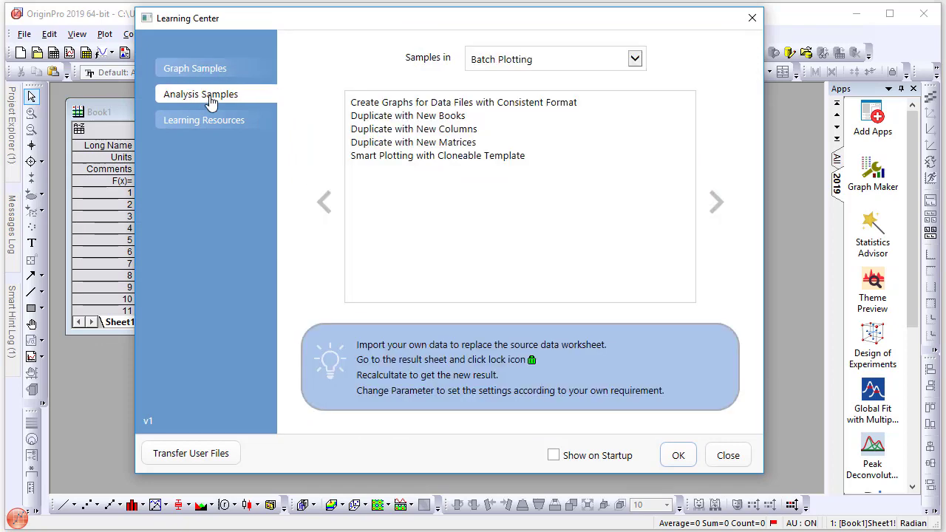
{"action": "left_click", "coordinate": [204, 123]}
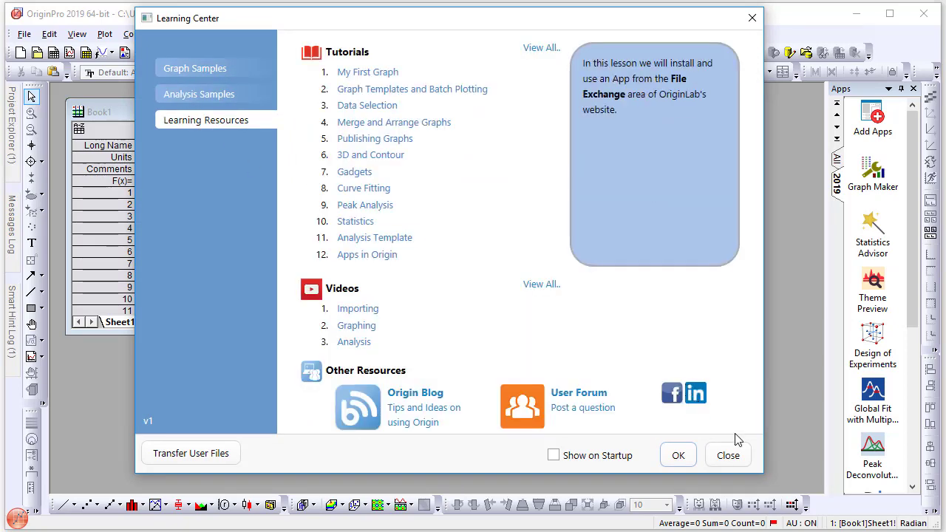
{"action": "left_click", "coordinate": [727, 455]}
{"action": "left_click", "coordinate": [25, 516]}
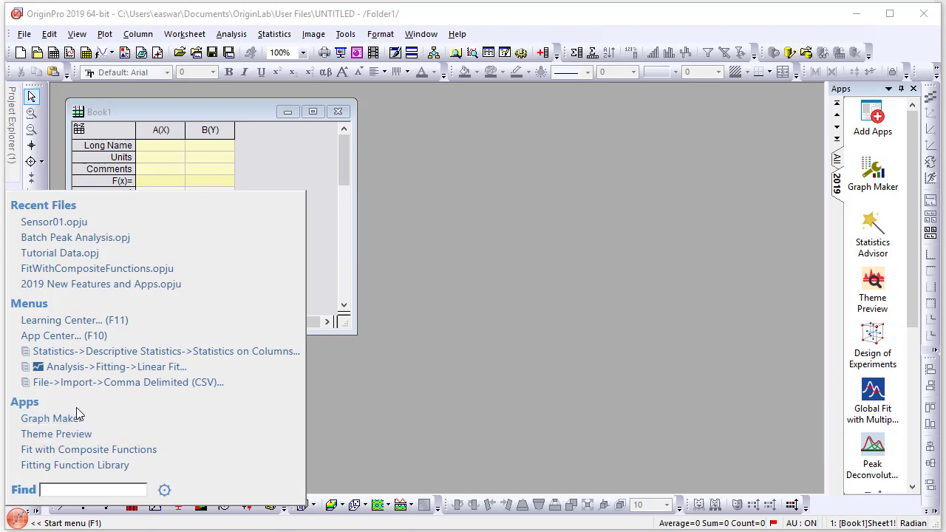
Rerun the 'kernel density' search from history and open the Kernel Density Plot app page.
{"action": "left_click", "coordinate": [71, 490]}
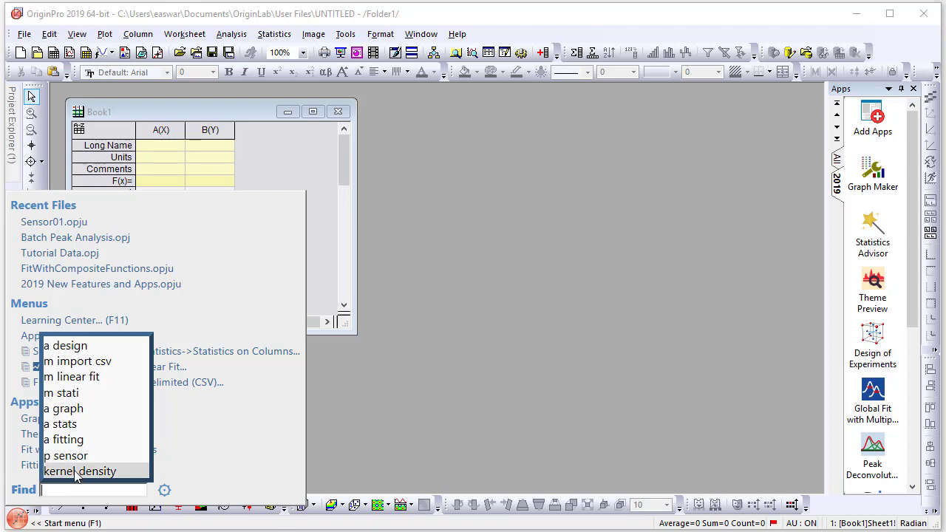
{"action": "left_click", "coordinate": [76, 471]}
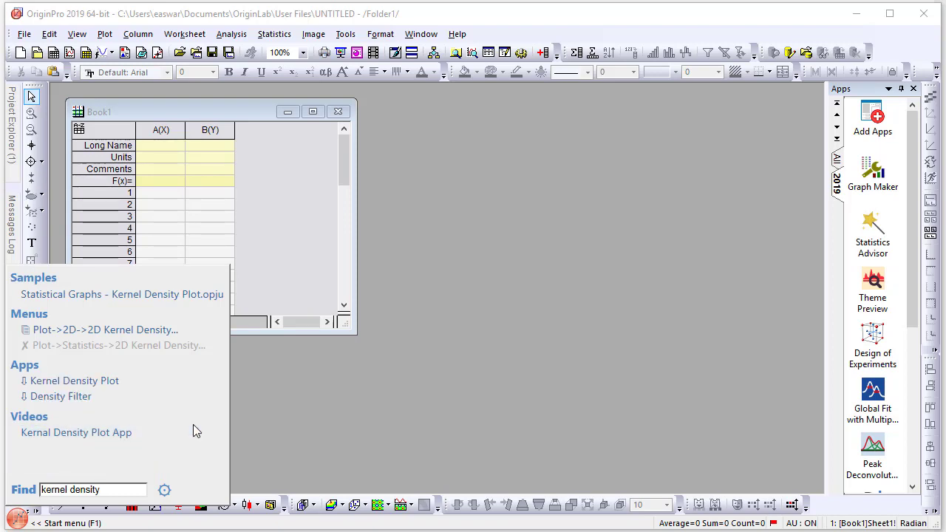
{"action": "mouse_move", "coordinate": [168, 296]}
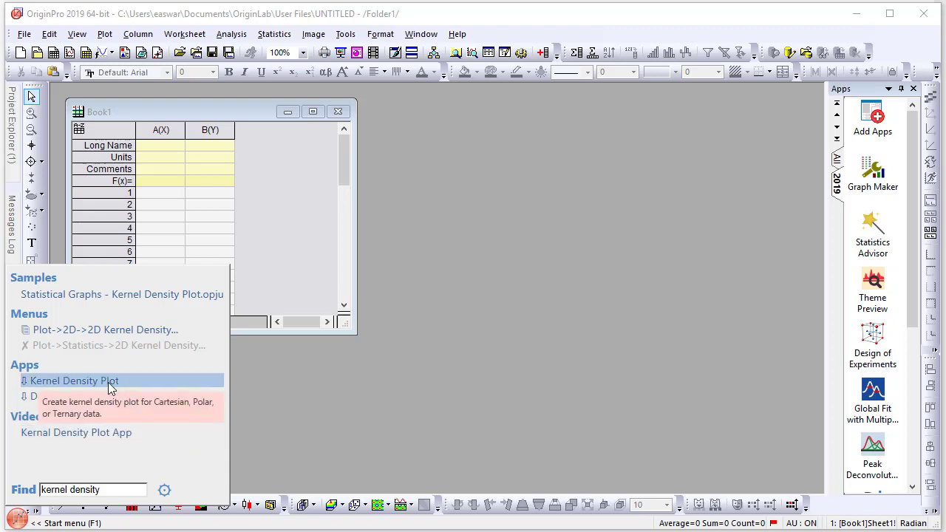
{"action": "left_click", "coordinate": [110, 384]}
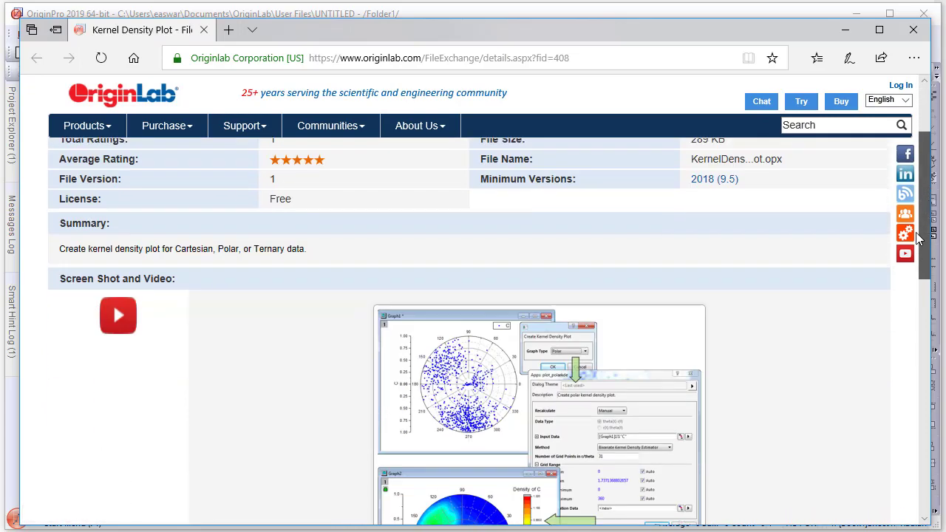
Scroll the Kernel Density Plot page, minimize Edge, and return to Origin's Start menu.
{"action": "scroll", "coordinate": [912, 296], "scroll_direction": "down", "scroll_amount": 4}
{"action": "scroll", "coordinate": [912, 295], "scroll_direction": "up", "scroll_amount": 4}
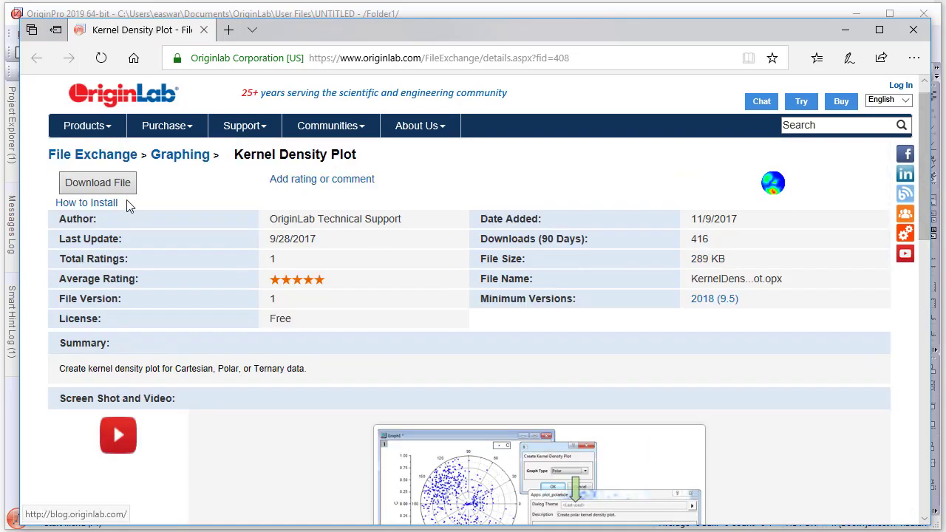
{"action": "left_click", "coordinate": [845, 30]}
{"action": "left_click", "coordinate": [16, 518]}
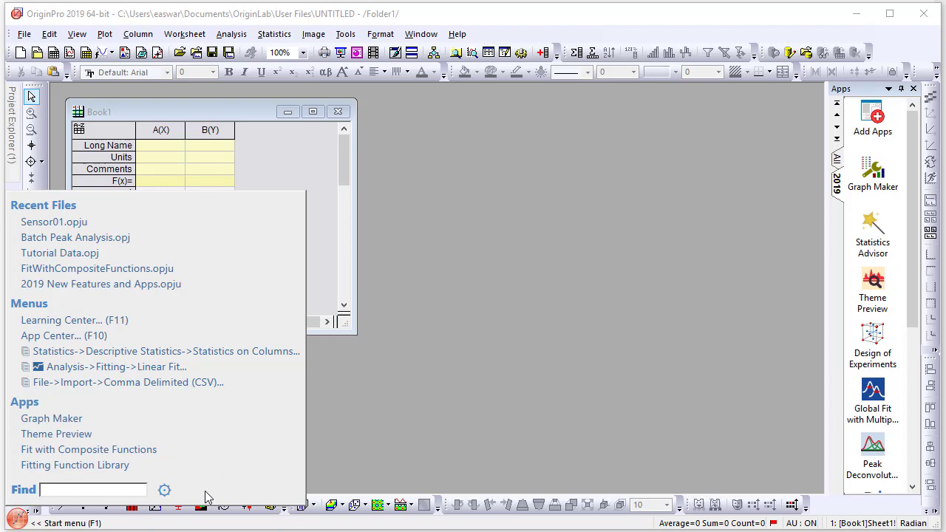
{"action": "left_click", "coordinate": [165, 491]}
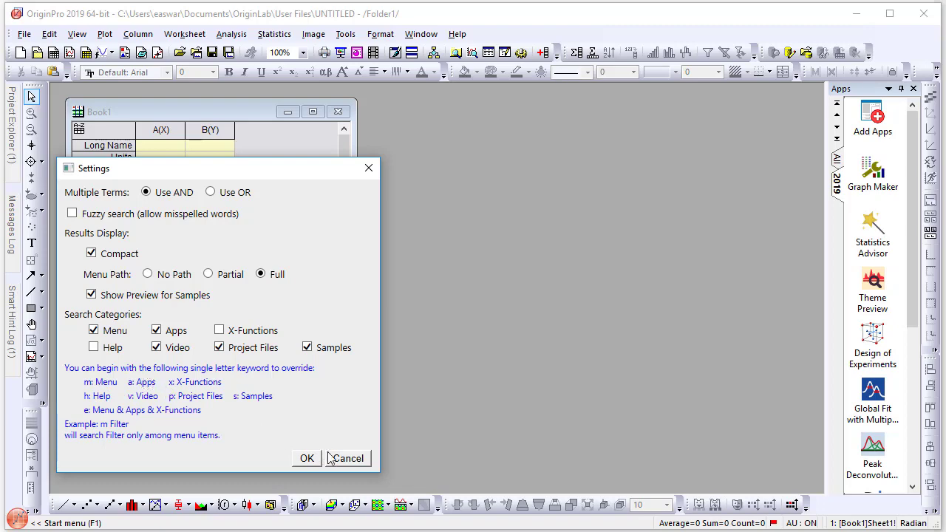
{"action": "left_click", "coordinate": [362, 458]}
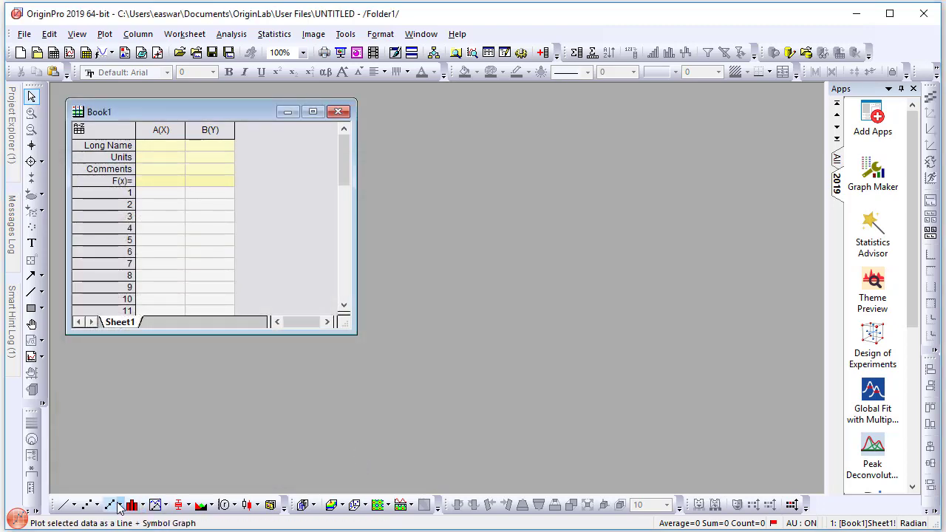
{"action": "left_click", "coordinate": [16, 517]}
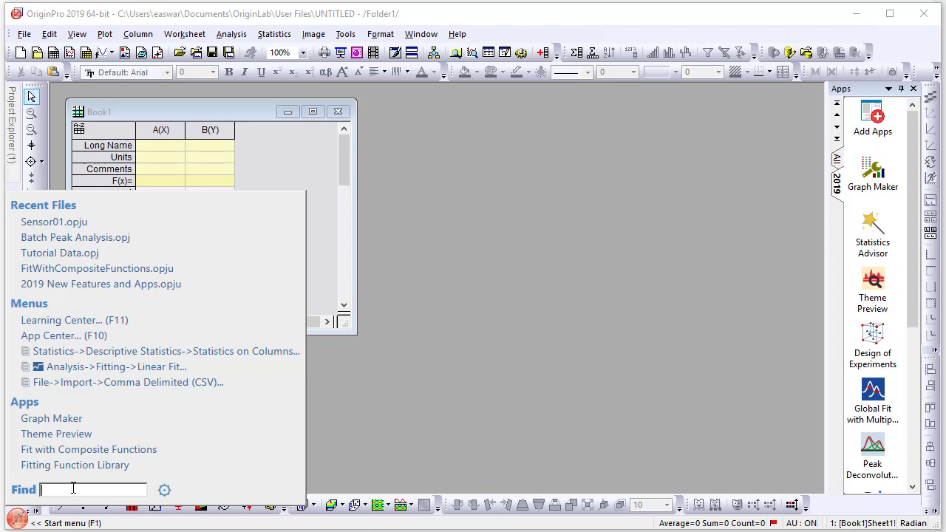
Search 'm anova', open One-Way Repeated Measures ANOVA, cancel it, and reopen the Start menu.
{"action": "type", "text": "m anova"}
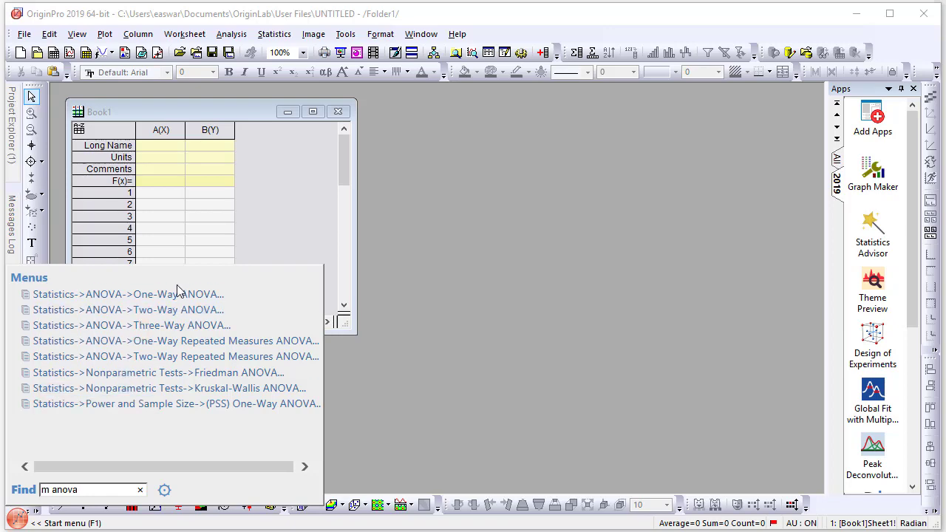
{"action": "left_click", "coordinate": [179, 341]}
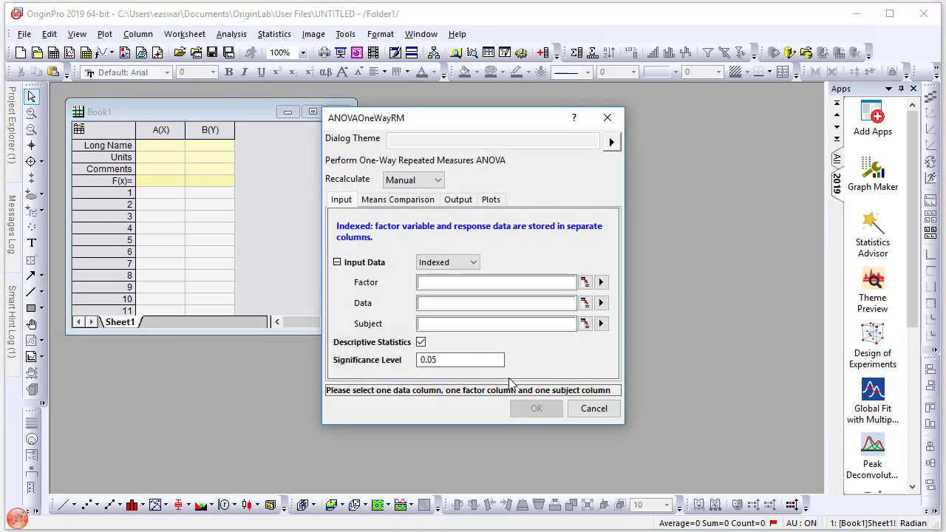
{"action": "left_click", "coordinate": [587, 408]}
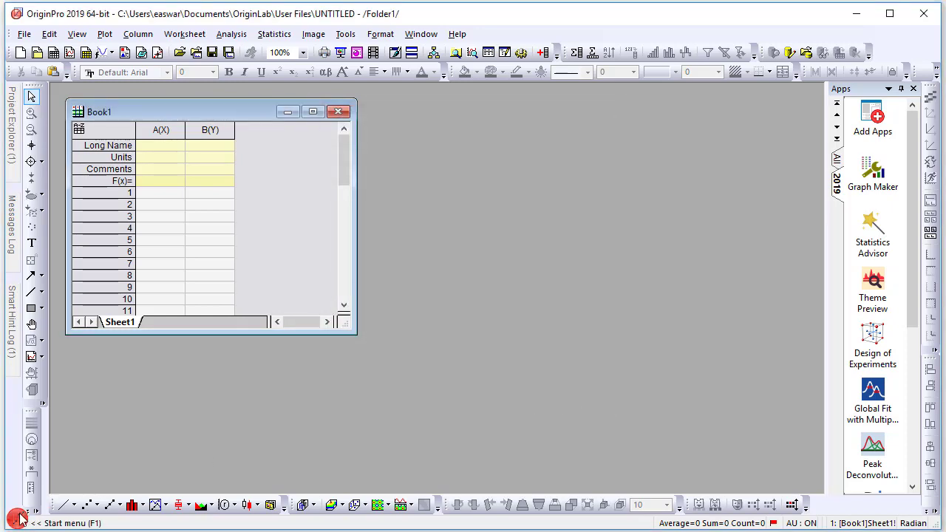
{"action": "left_click", "coordinate": [18, 518]}
{"action": "type", "text": "a"}
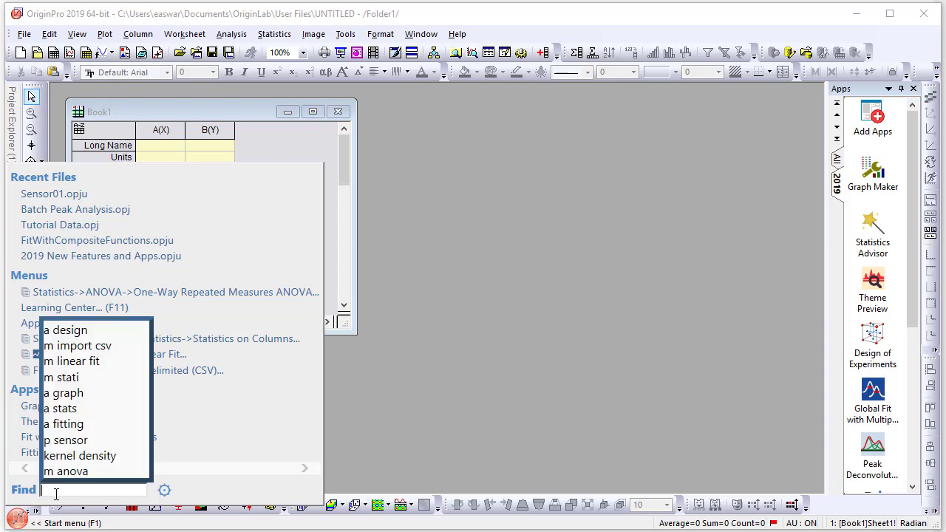
{"action": "type", "text": " fitting"}
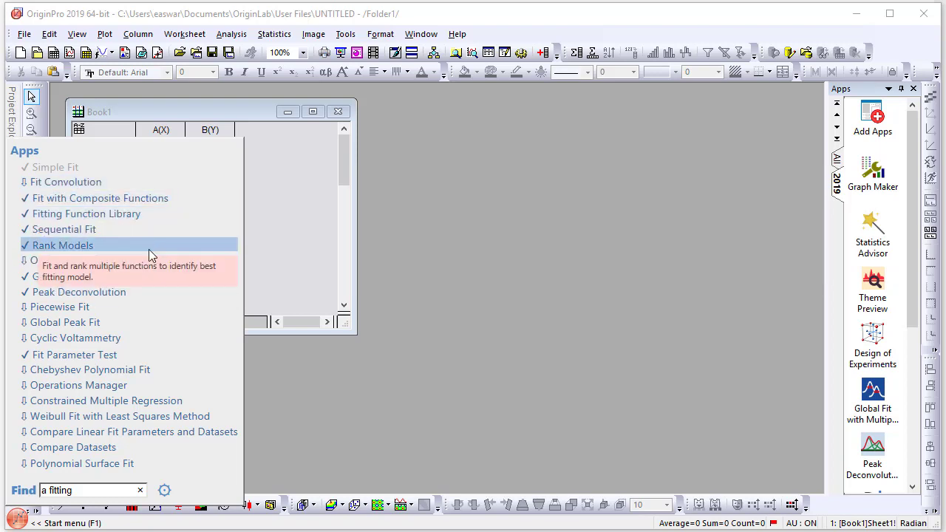
{"action": "left_click", "coordinate": [128, 219]}
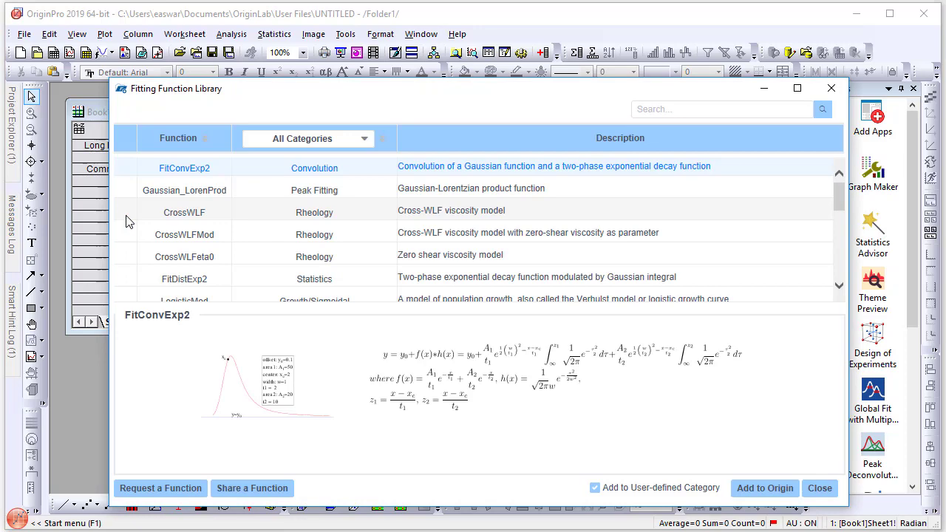
{"action": "left_click", "coordinate": [831, 88]}
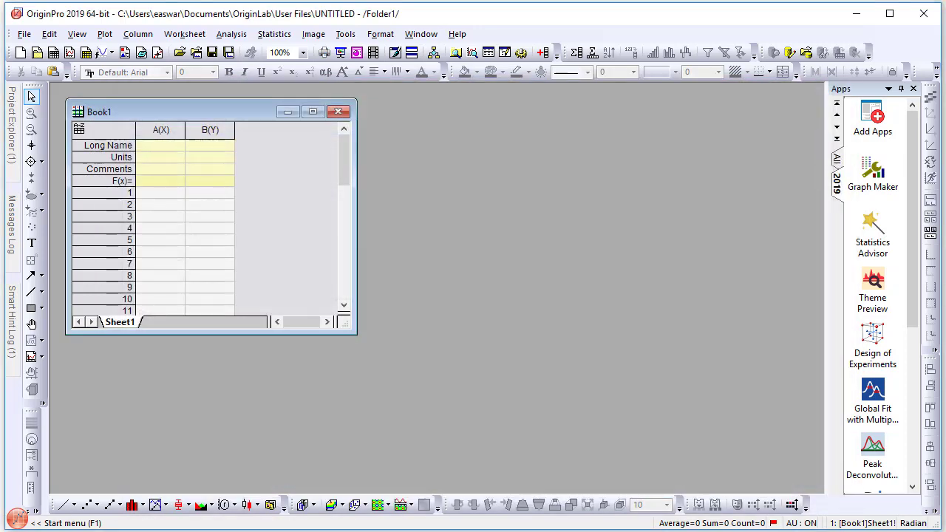
{"action": "left_click", "coordinate": [17, 517]}
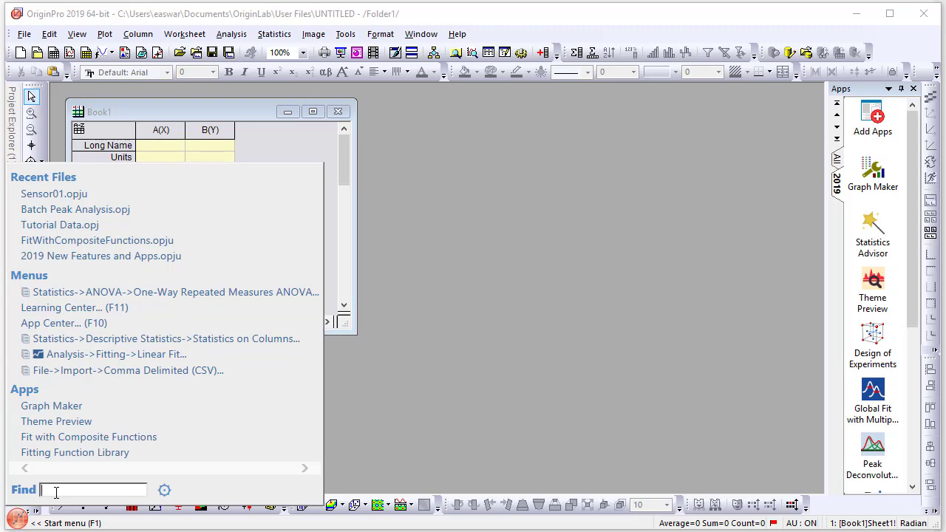
Search 'v graphing' and open the Trellis Plot video tutorial.
{"action": "type", "text": "v gra"}
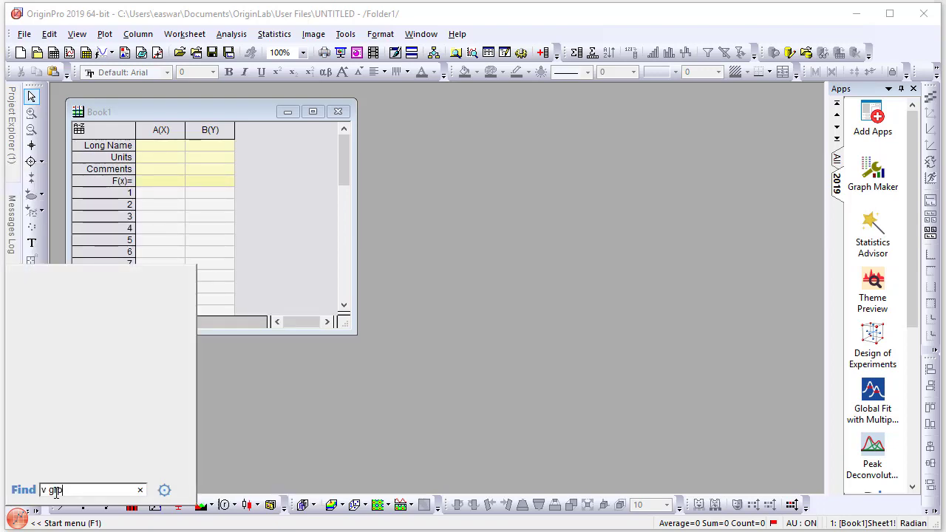
{"action": "type", "text": "phing"}
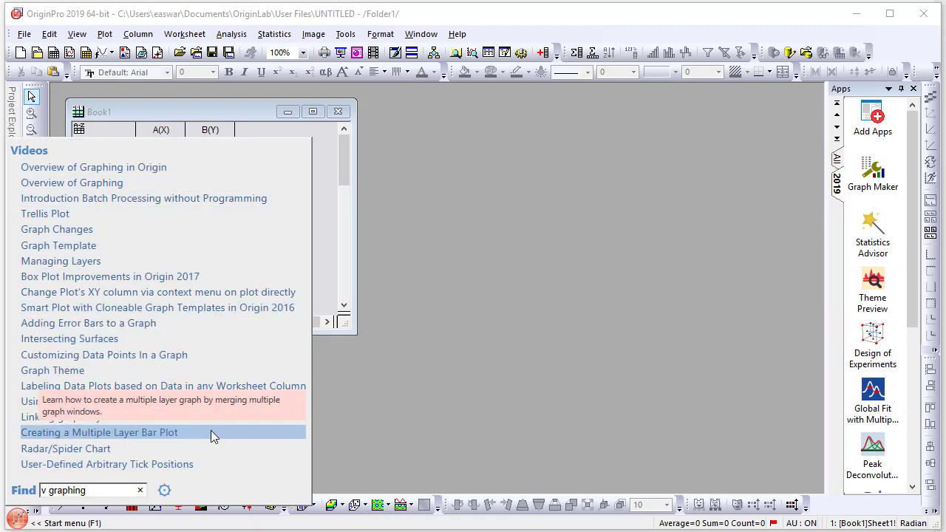
{"action": "left_click", "coordinate": [60, 214]}
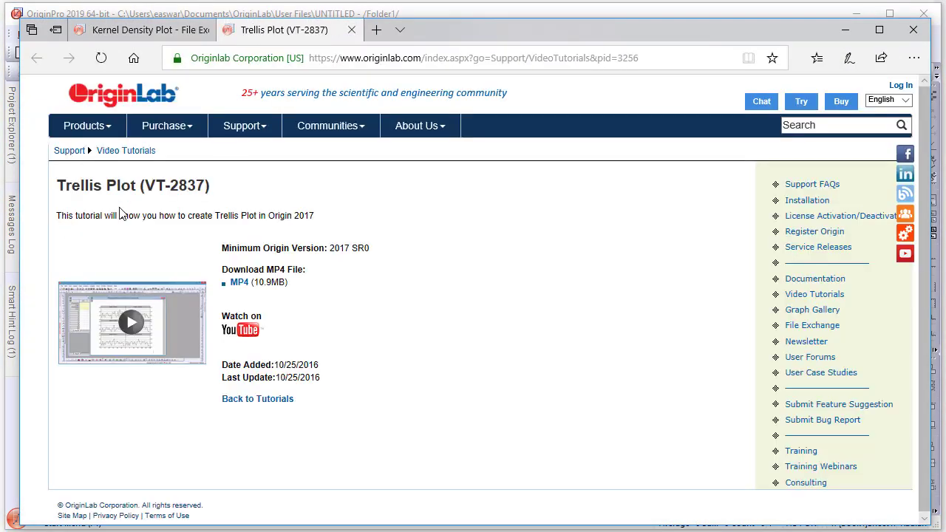
Play the Trellis Plot video, close the player, and close Edge with all its tabs.
{"action": "left_click", "coordinate": [131, 323]}
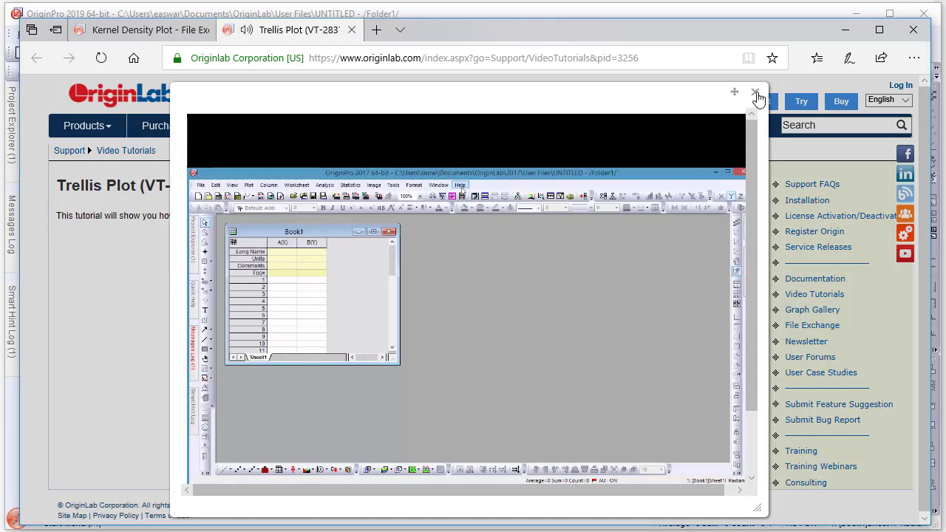
{"action": "left_click", "coordinate": [754, 93]}
{"action": "left_click", "coordinate": [899, 40]}
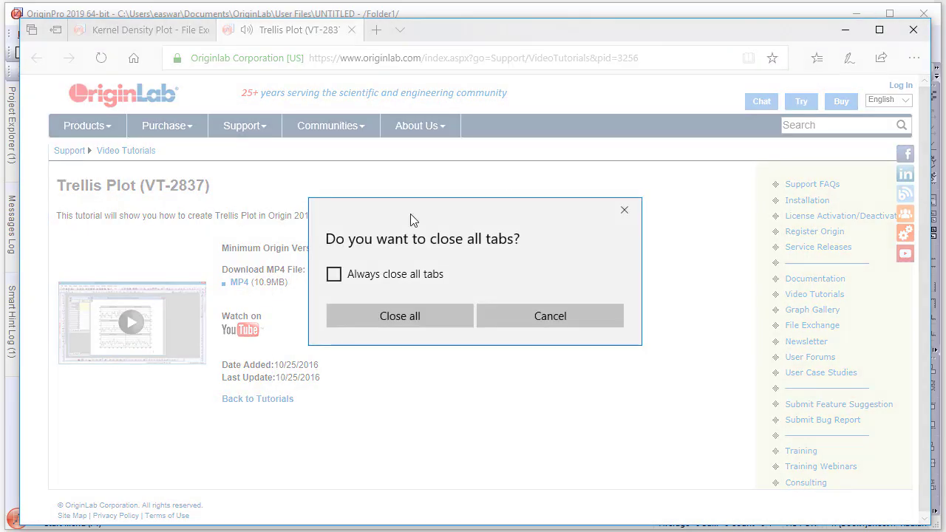
{"action": "left_click", "coordinate": [443, 315]}
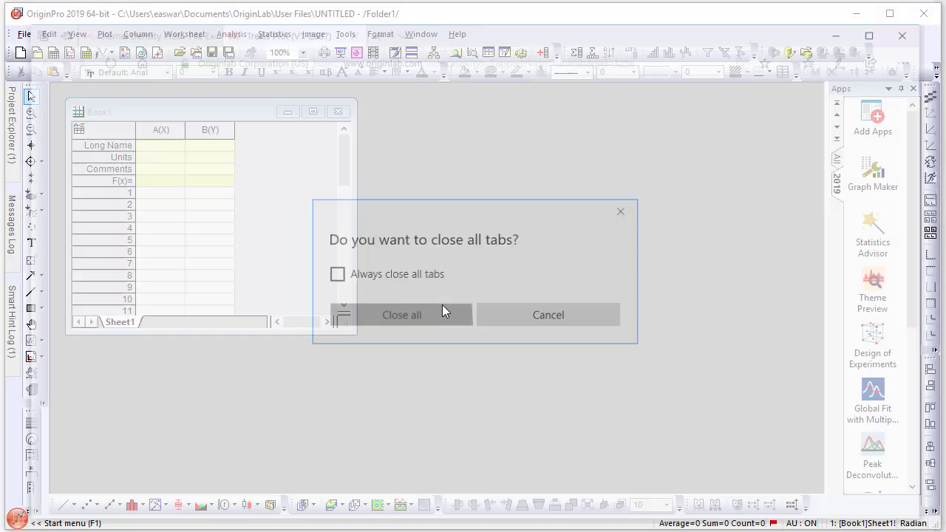
Search the Start menu Find box for 's contour' sample projects.
{"action": "left_click", "coordinate": [18, 521]}
{"action": "left_click", "coordinate": [53, 492]}
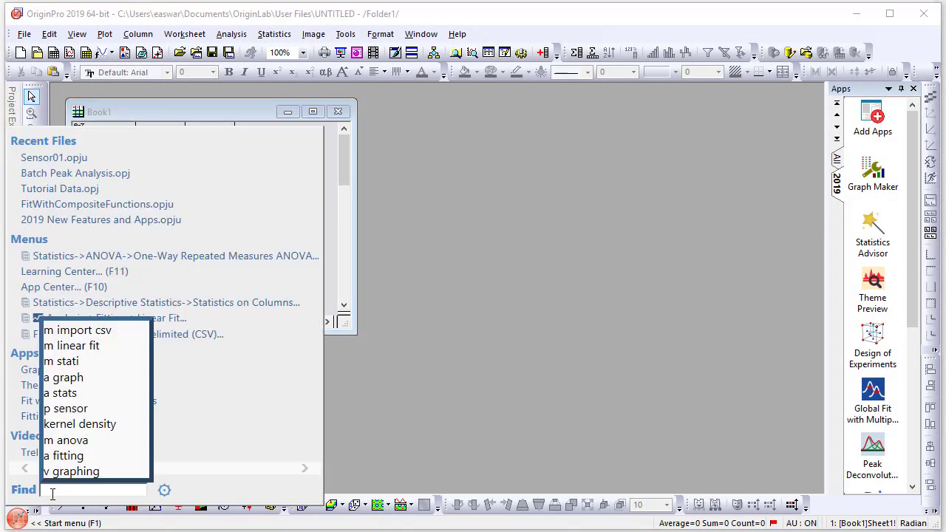
{"action": "type", "text": "s"}
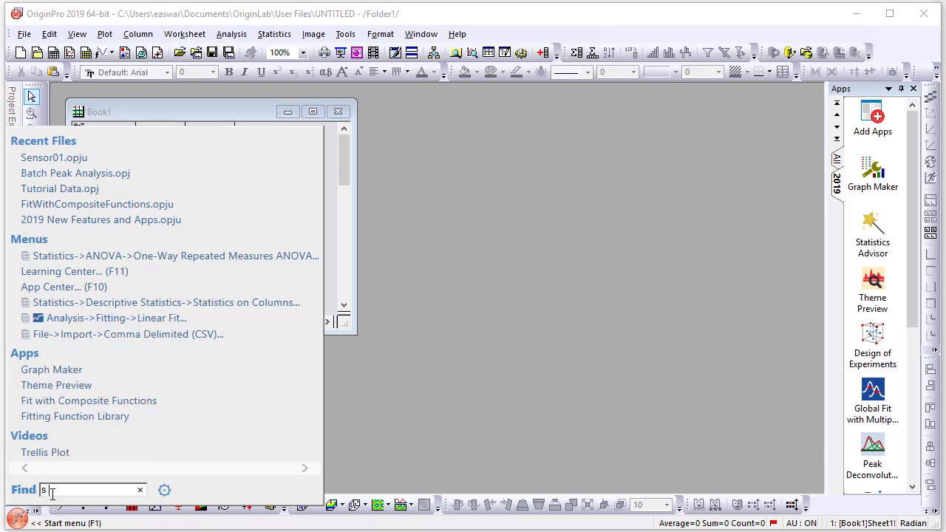
{"action": "type", "text": " a"}
{"action": "type", "text": "ontour"}
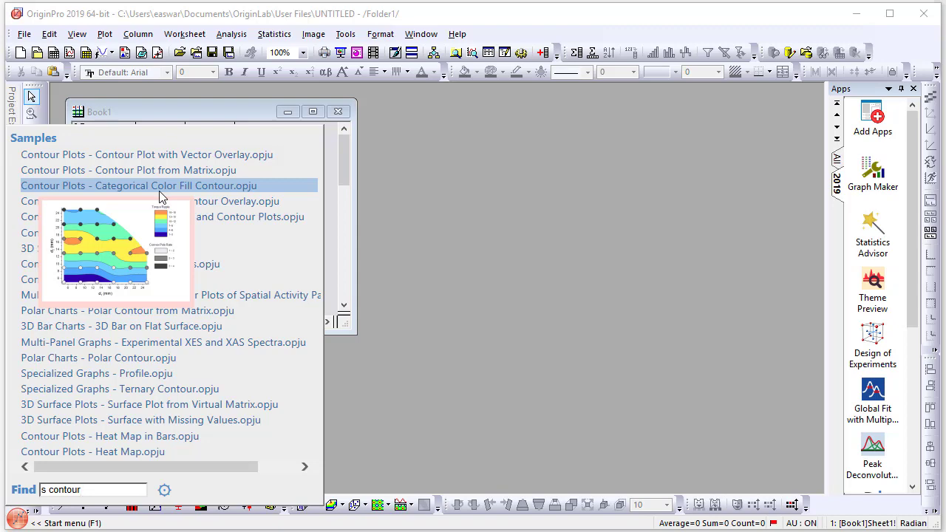
Open the 'Contour Plots - Categorical Color Fill Contour.opju' sample project.
{"action": "left_click", "coordinate": [161, 197]}
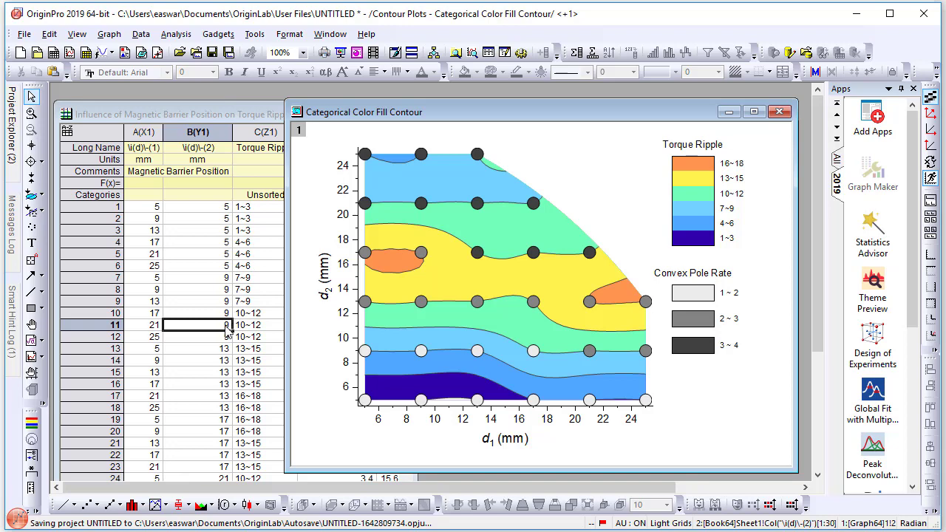
{"action": "left_click", "coordinate": [19, 517]}
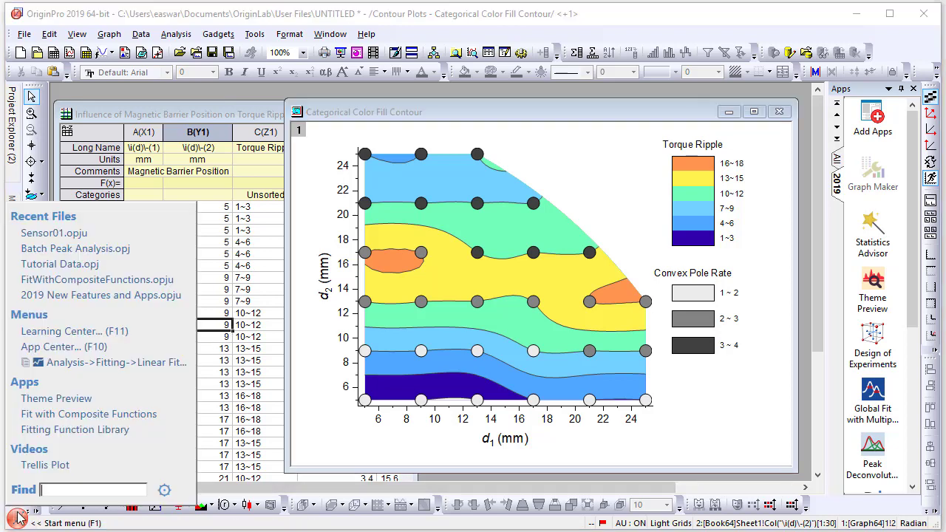